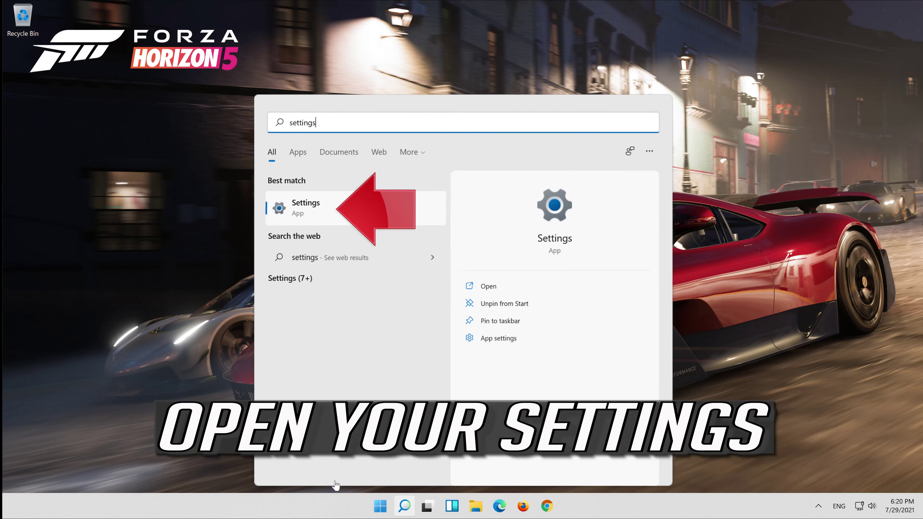
# Open the advanced options of Microsoft Store from the installed apps list in Windows Settings
pyautogui.click(347, 220)
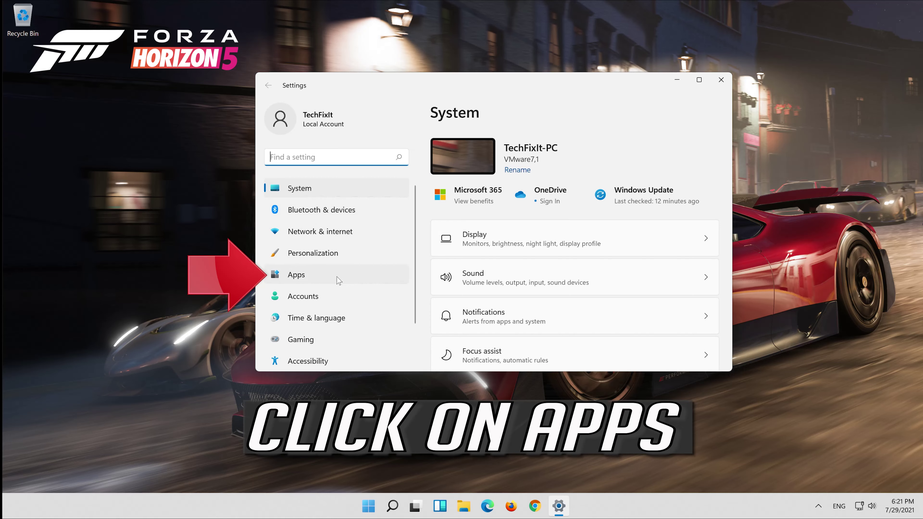
pyautogui.click(321, 280)
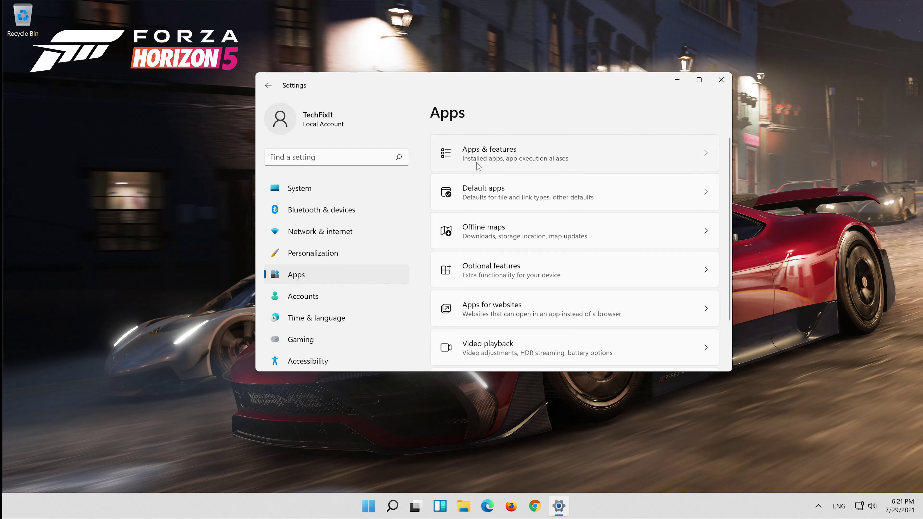
pyautogui.click(478, 167)
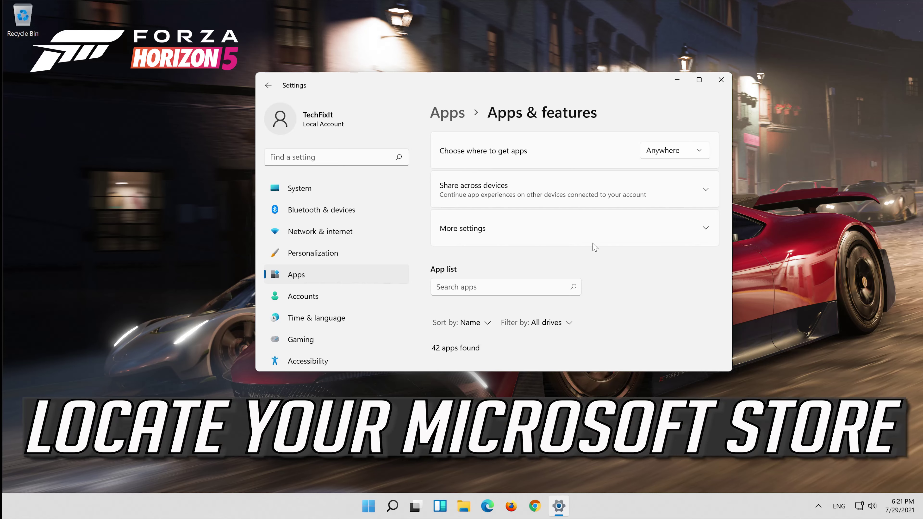
pyautogui.scroll(-10, 588, 255)
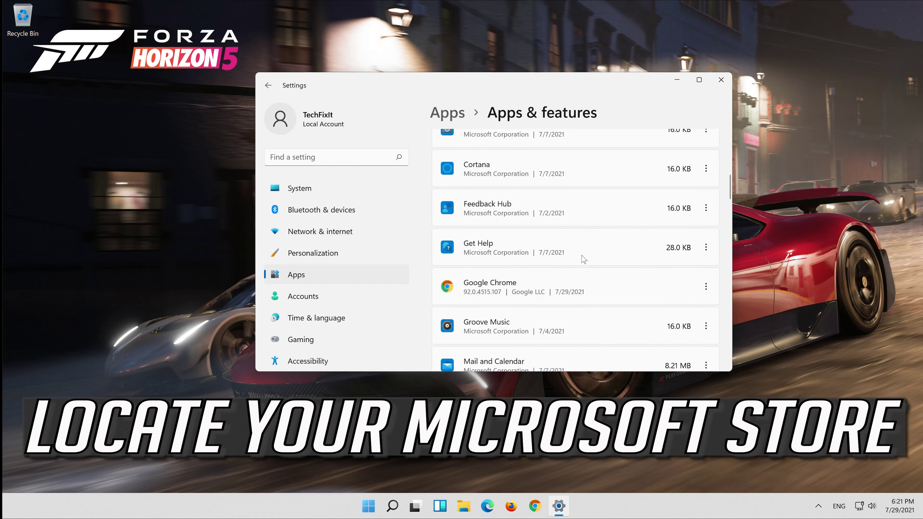
pyautogui.scroll(-5, 583, 258)
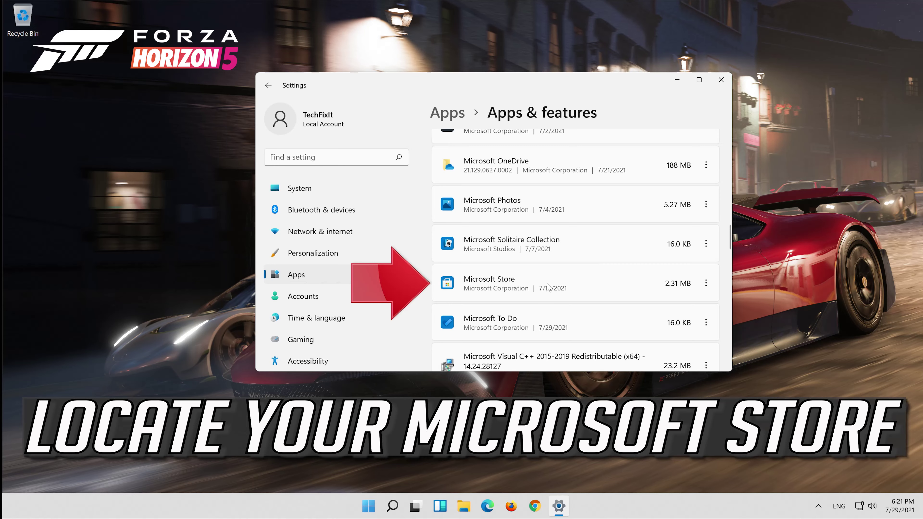
pyautogui.click(705, 284)
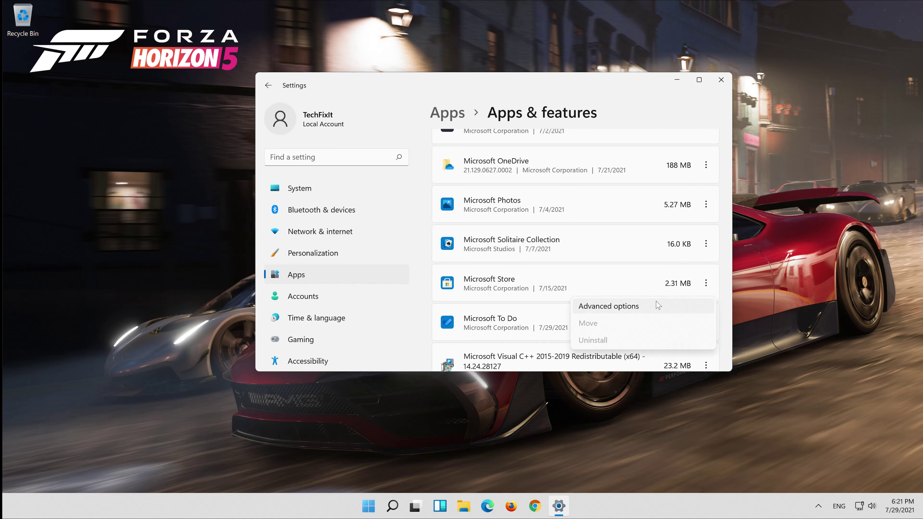
pyautogui.click(658, 306)
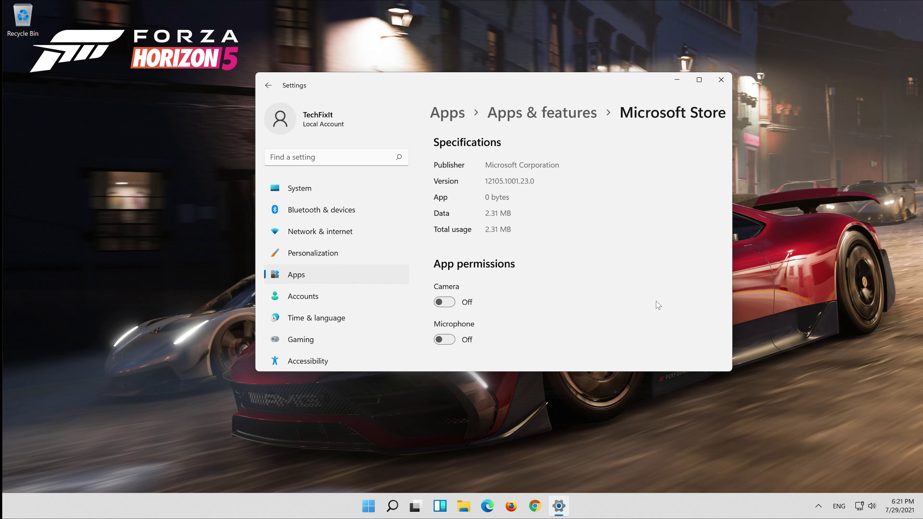
# Repair the Microsoft Store app, and reset it with deletion of its app data confirmed
pyautogui.scroll(-6, 595, 243)
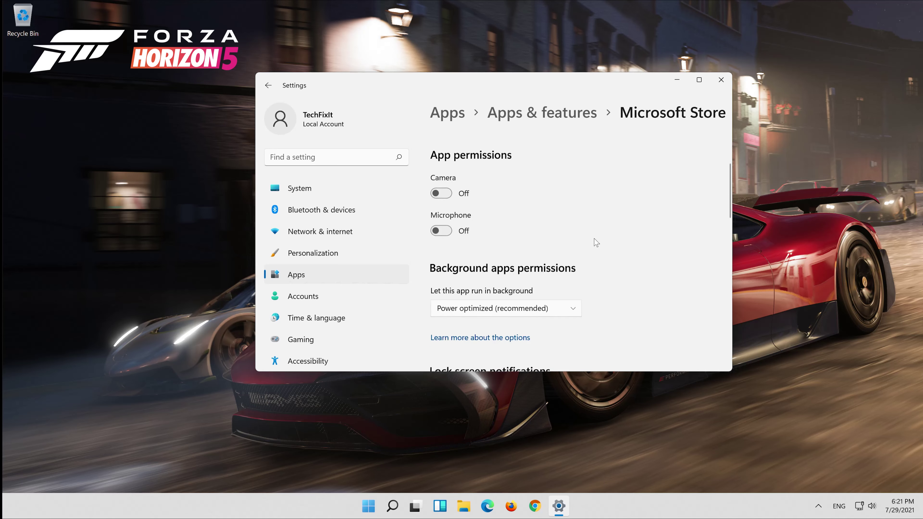
pyautogui.scroll(-5, 607, 245)
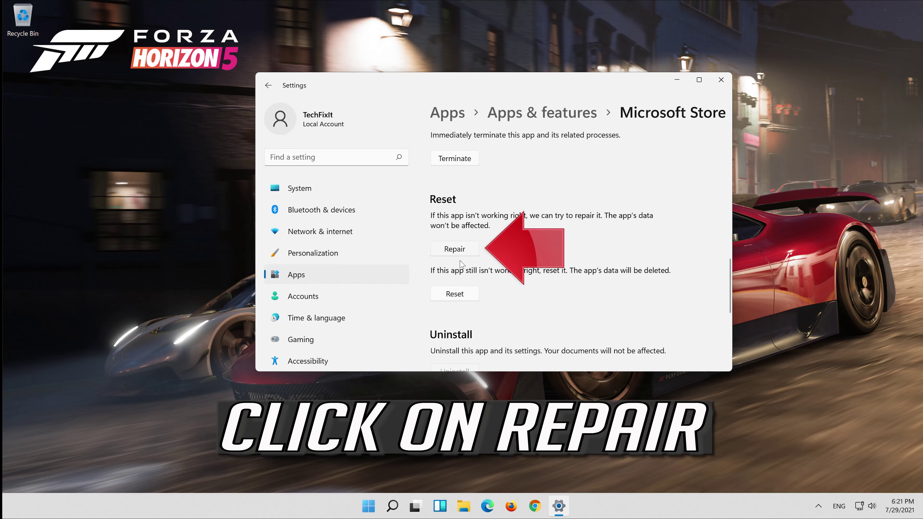
pyautogui.click(449, 251)
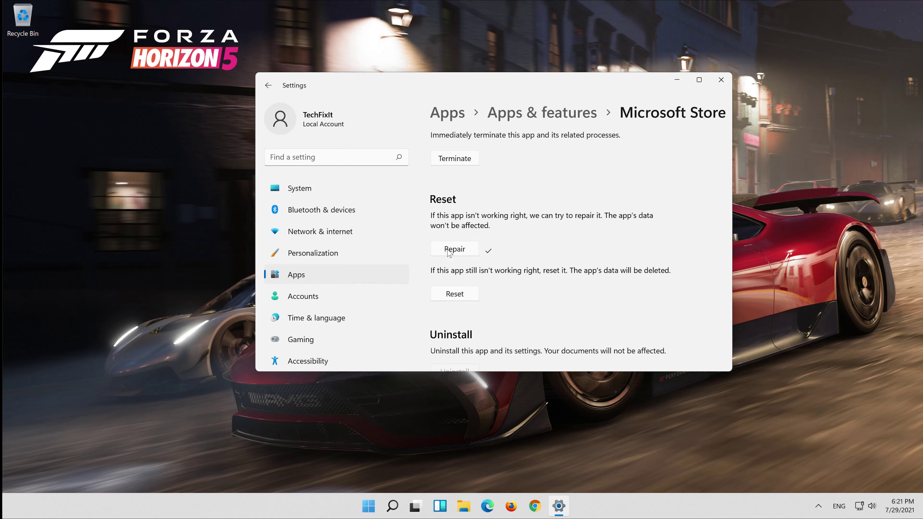
pyautogui.click(450, 294)
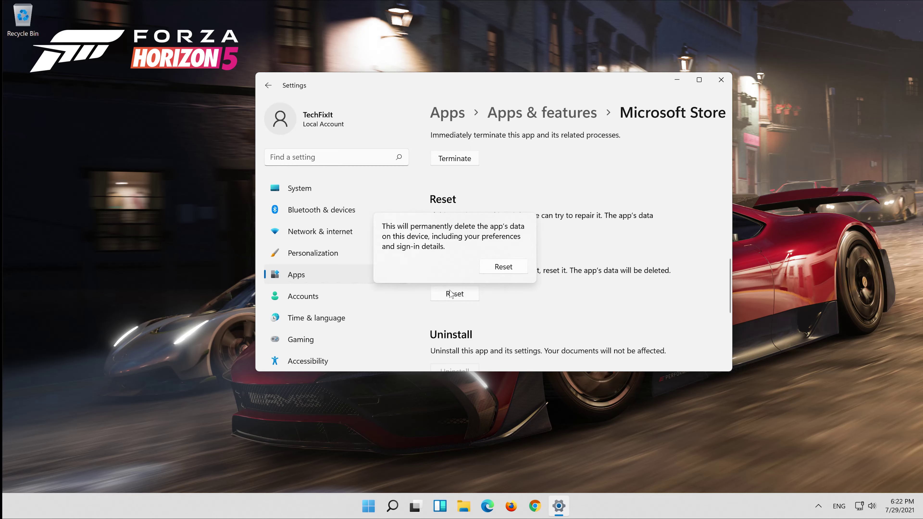
pyautogui.click(504, 273)
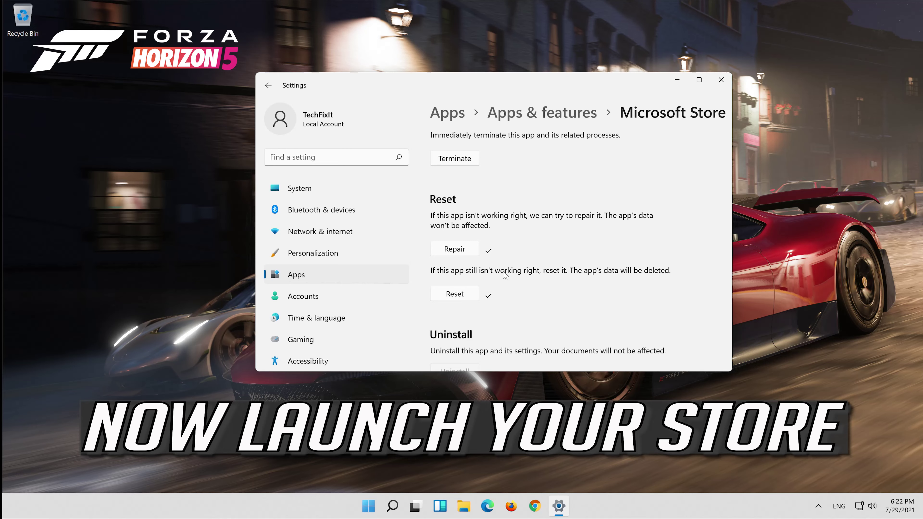
# Close Settings and launch Microsoft Store, repositioning its window on the desktop
pyautogui.scroll(4, 504, 275)
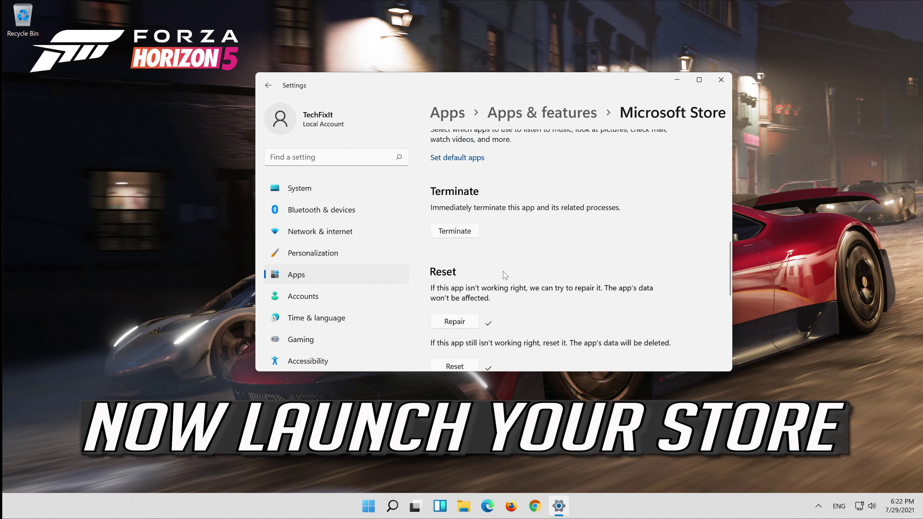
pyautogui.click(721, 83)
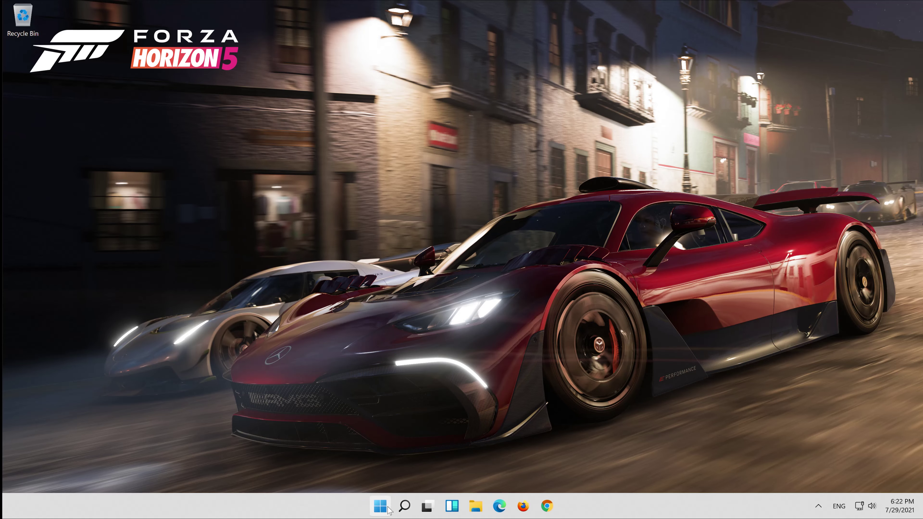
pyautogui.click(380, 506)
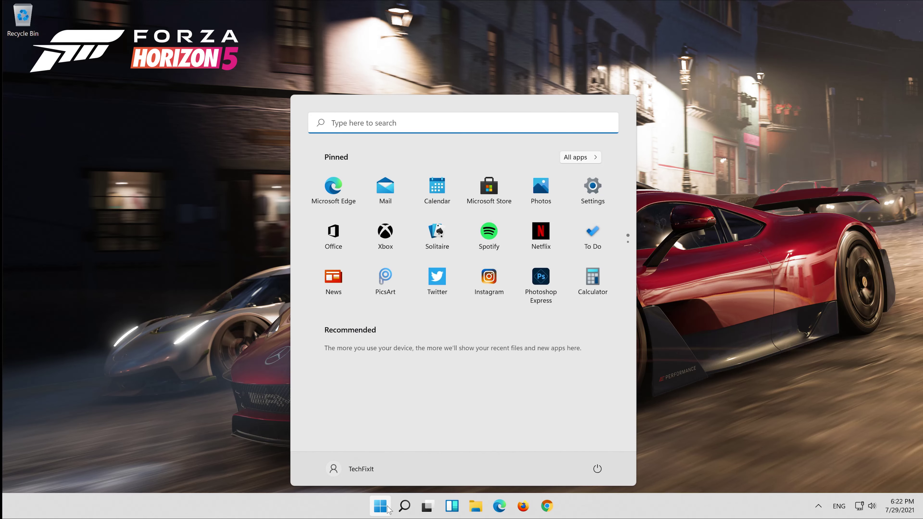
pyautogui.click(489, 189)
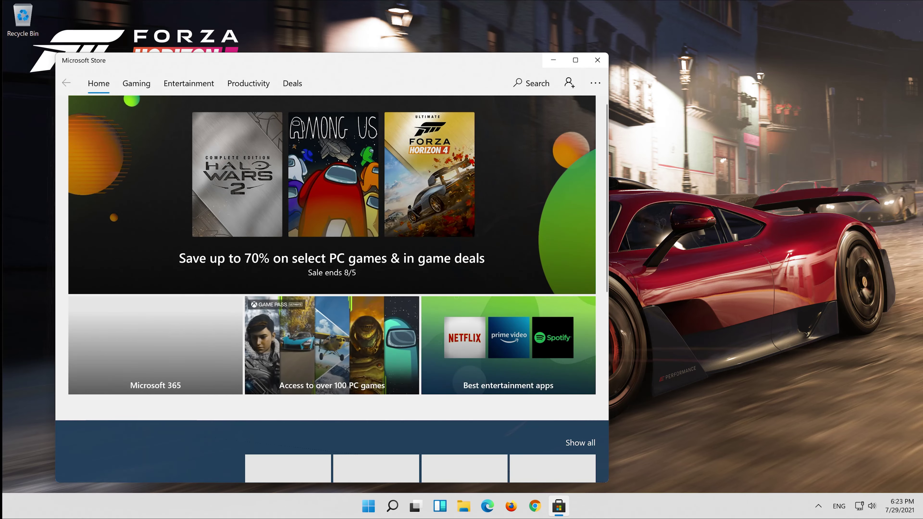
pyautogui.moveTo(393, 62); pyautogui.dragTo(556, 45)
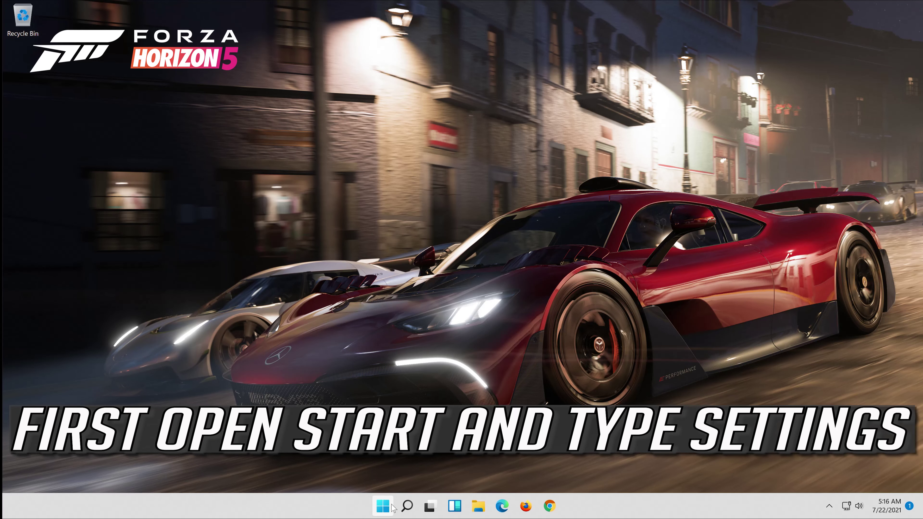
# Search for Settings and open the Other troubleshooters page within the System troubleshooting options
pyautogui.click(382, 506)
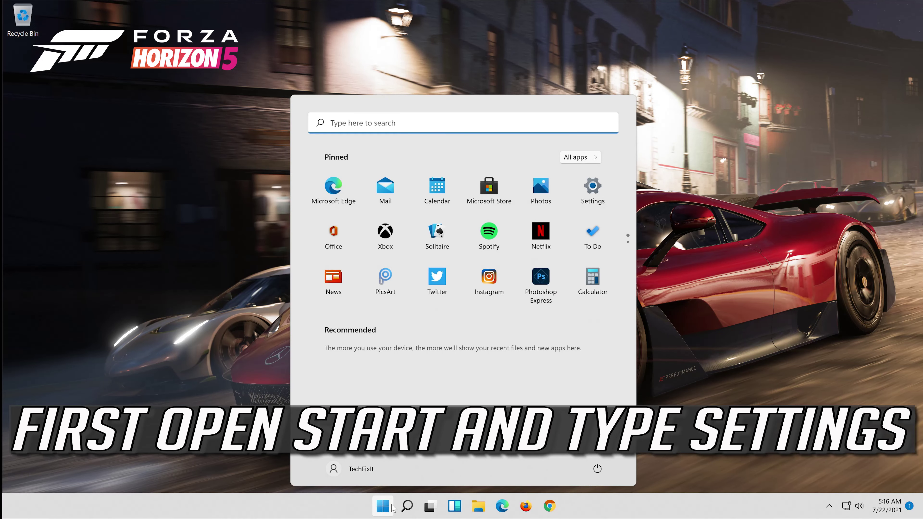
pyautogui.write('settings')
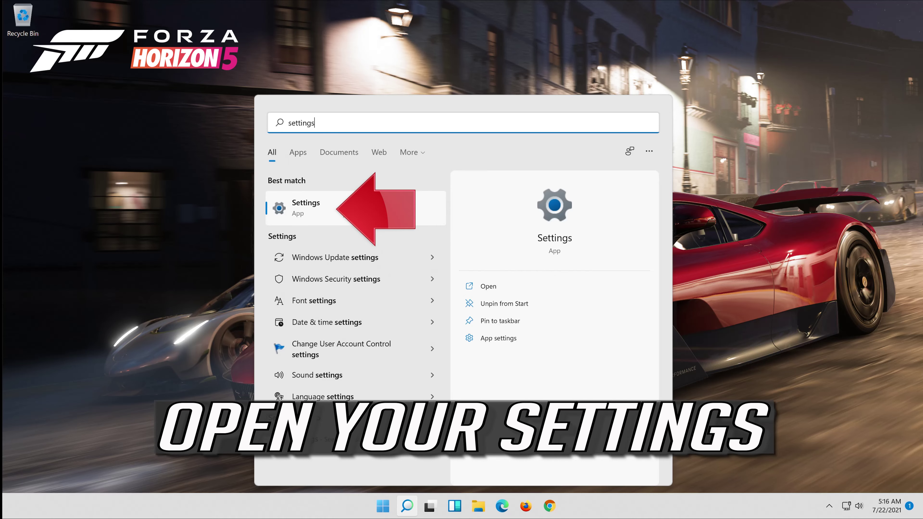
pyautogui.click(345, 214)
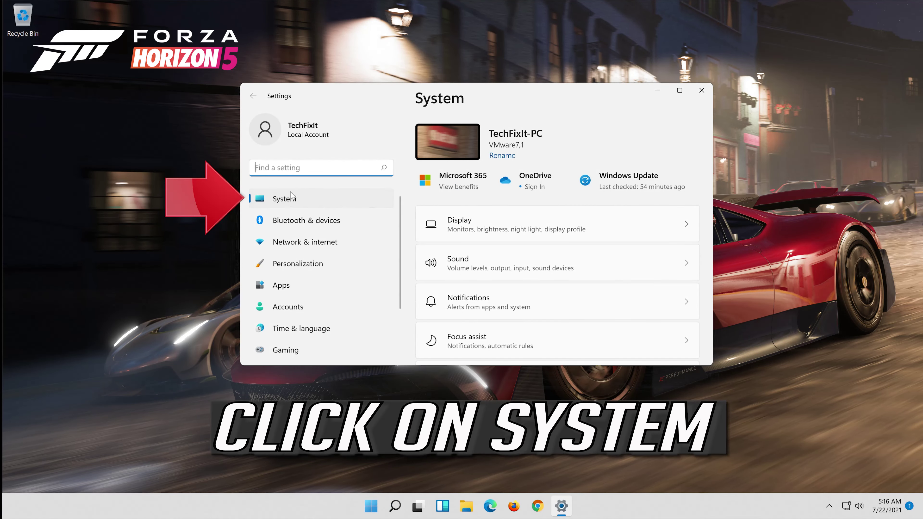
pyautogui.click(305, 203)
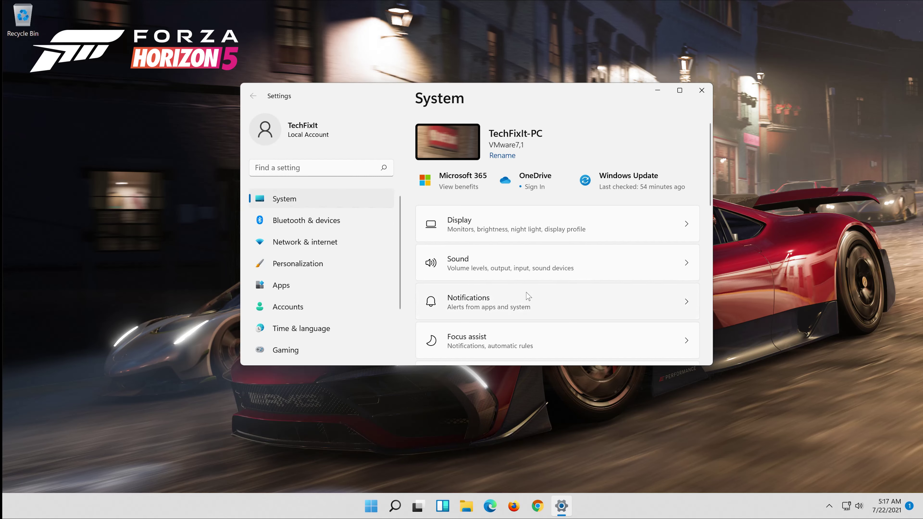
pyautogui.scroll(-2, 528, 295)
pyautogui.scroll(-3, 528, 295)
pyautogui.scroll(-3, 526, 298)
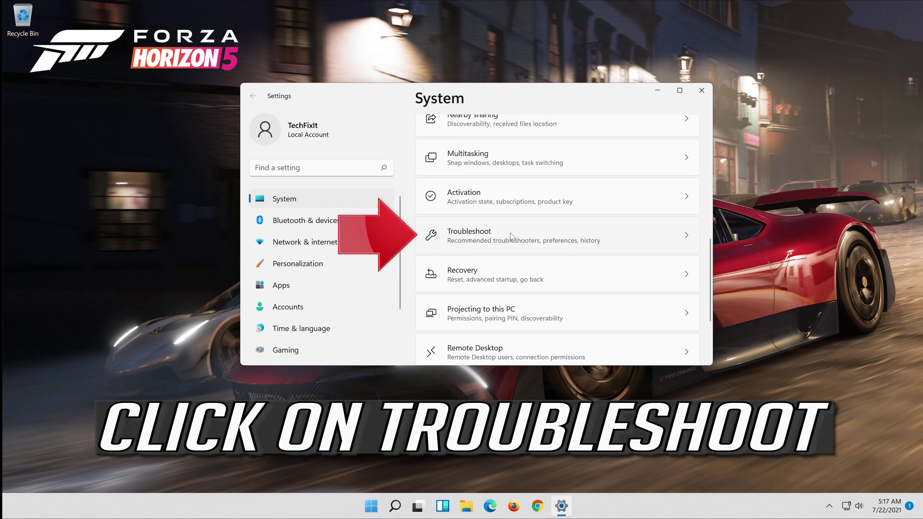
pyautogui.click(500, 238)
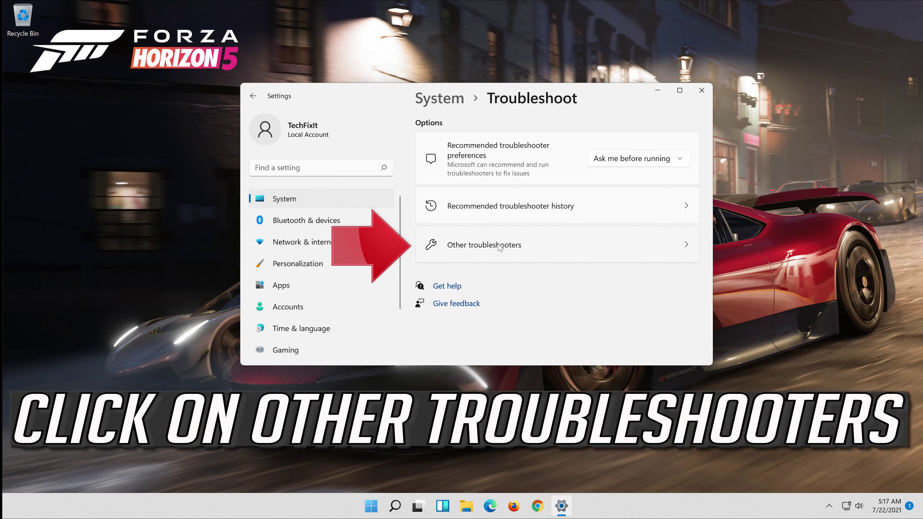
pyautogui.click(525, 248)
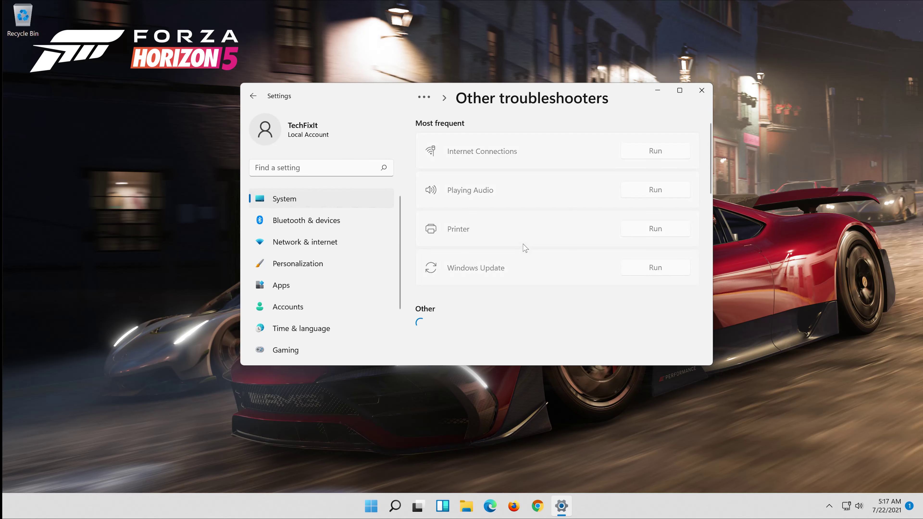
# Run the Windows Store Apps troubleshooter
pyautogui.scroll(-6, 524, 247)
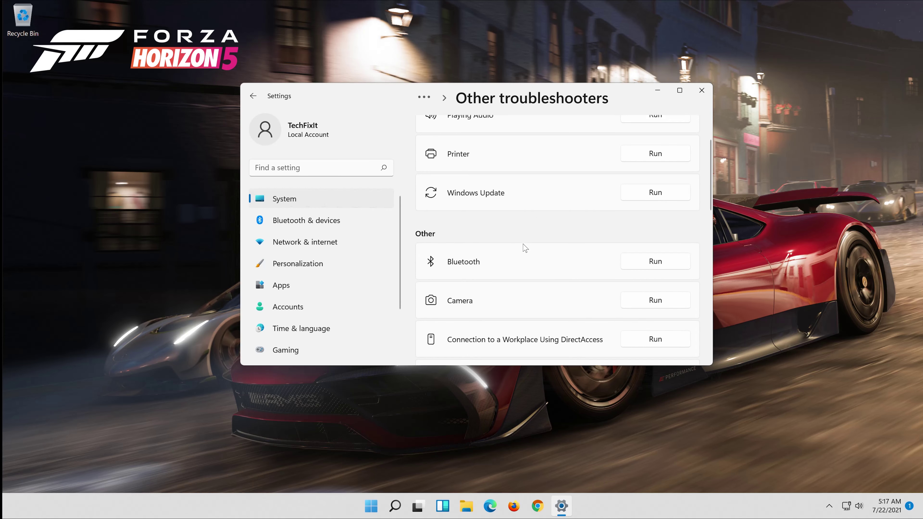
pyautogui.scroll(-5, 525, 247)
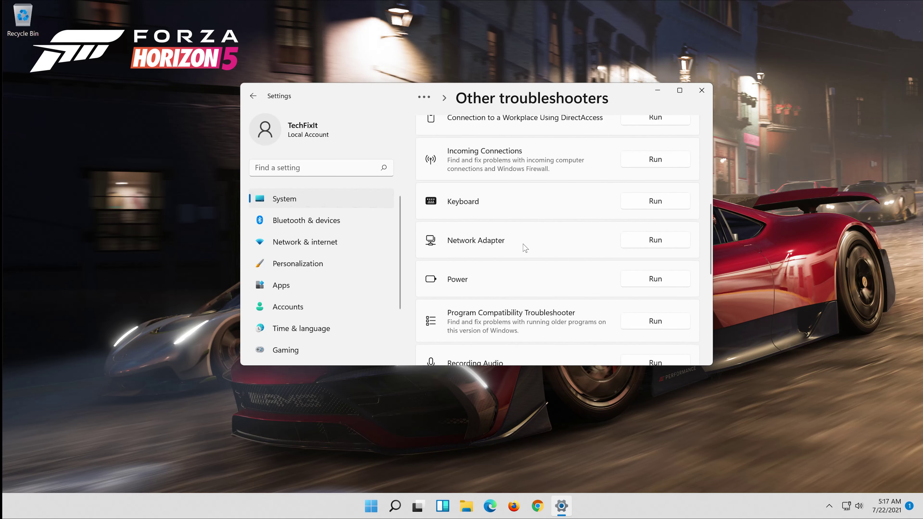
pyautogui.scroll(-4, 525, 248)
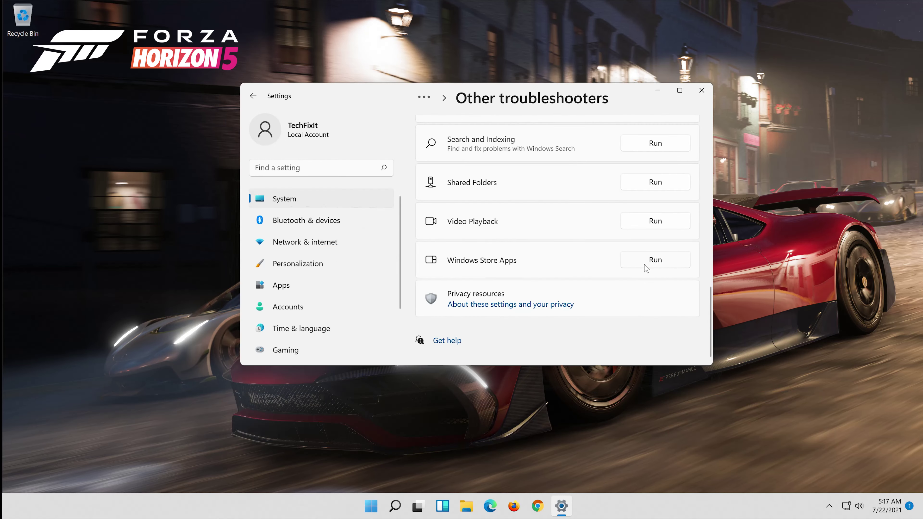
pyautogui.click(657, 260)
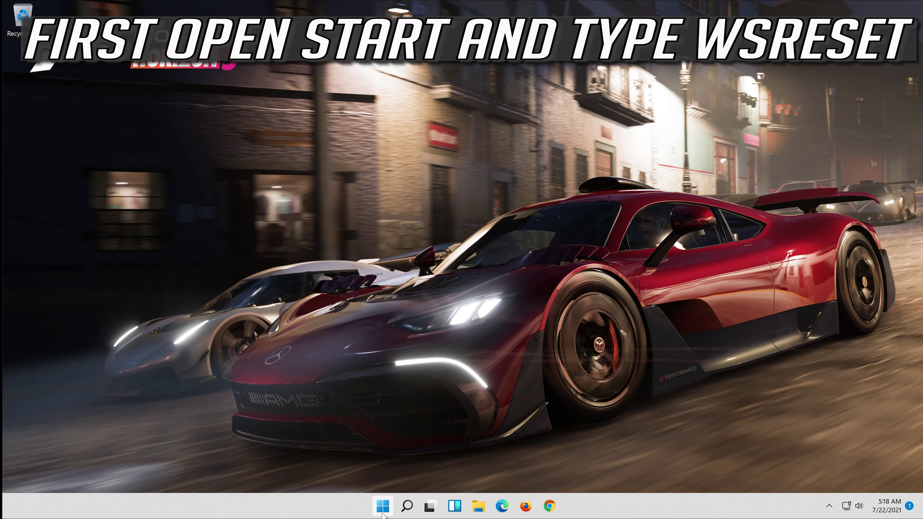
# Find and run the wsreset command to reset the store cache, and reposition the Microsoft Store window that opens
pyautogui.click(382, 514)
pyautogui.click(382, 514)
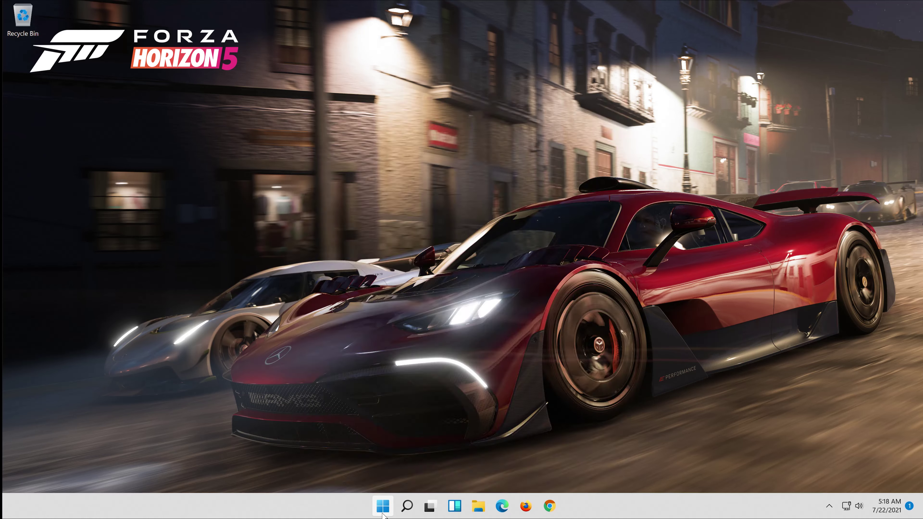
pyautogui.click(382, 505)
pyautogui.write('wsreset')
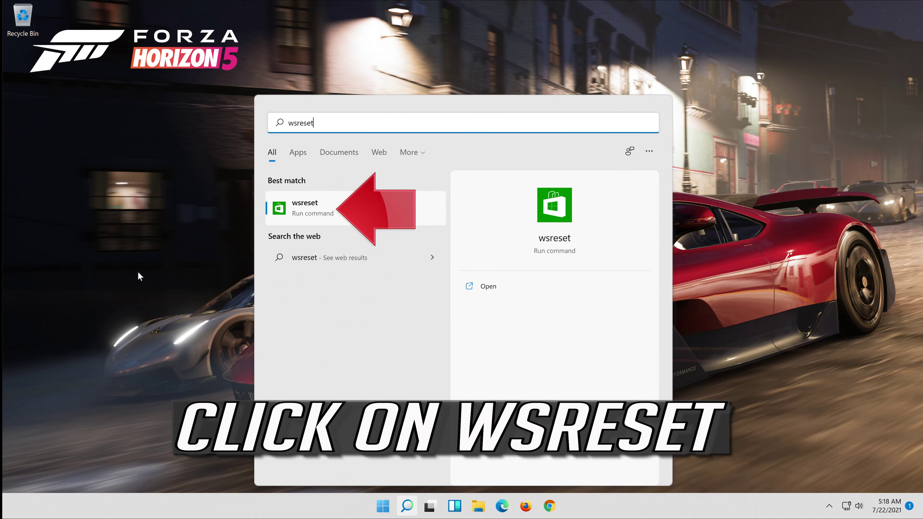
pyautogui.click(321, 211)
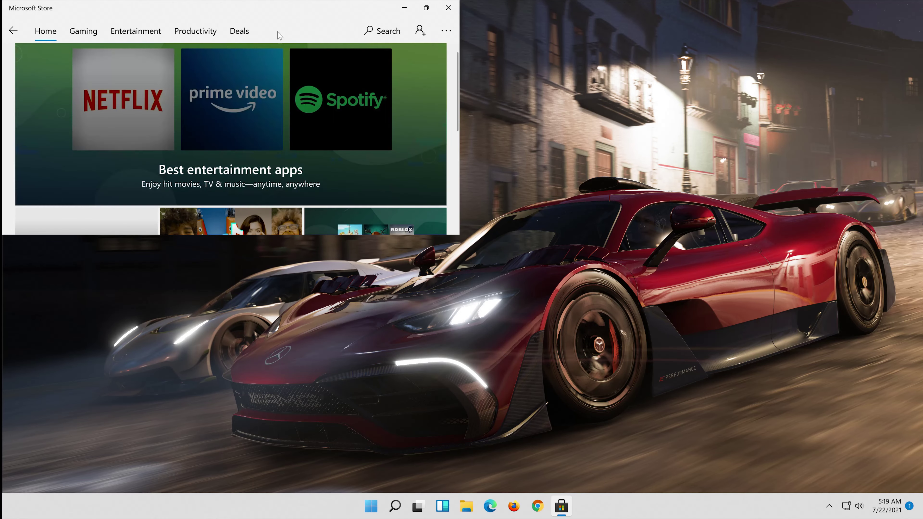
pyautogui.moveTo(284, 9); pyautogui.dragTo(467, 109)
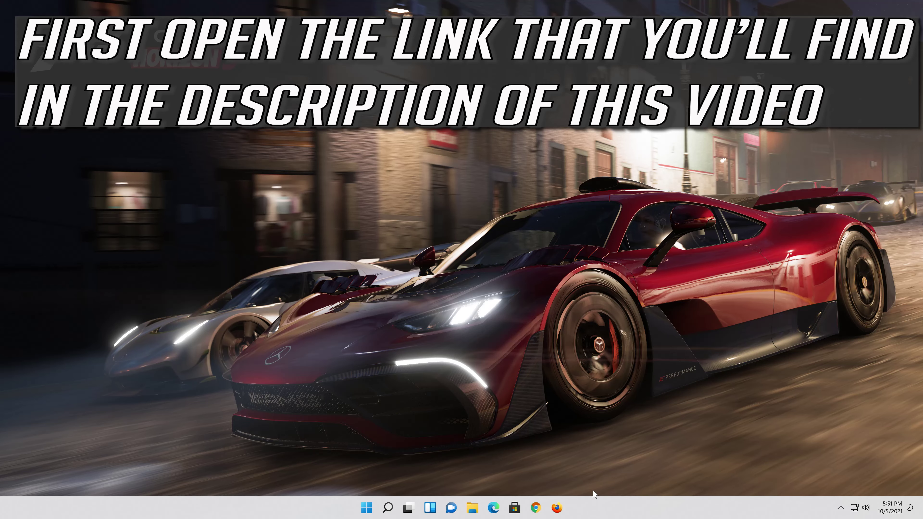
# Switch to Firefox and load the copied link microsoft.com/en-us/software-download/windows11
pyautogui.click(556, 507)
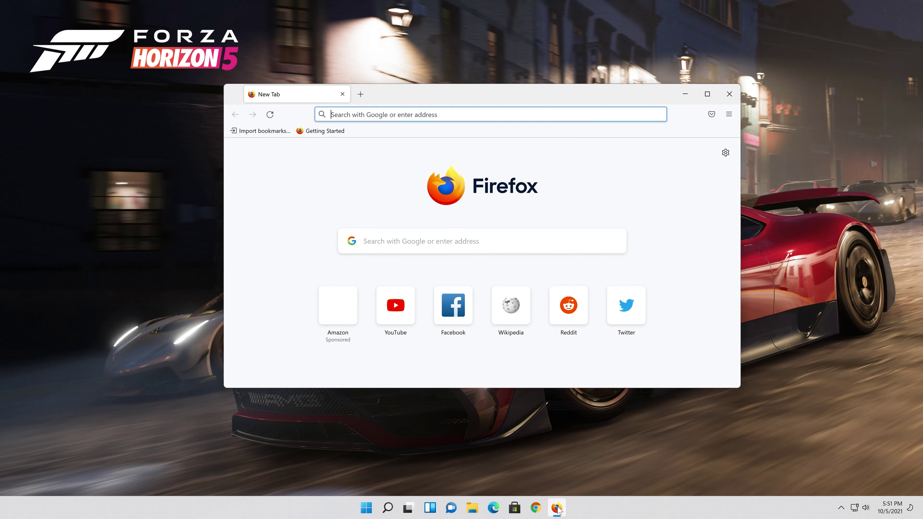
pyautogui.rightClick(447, 113)
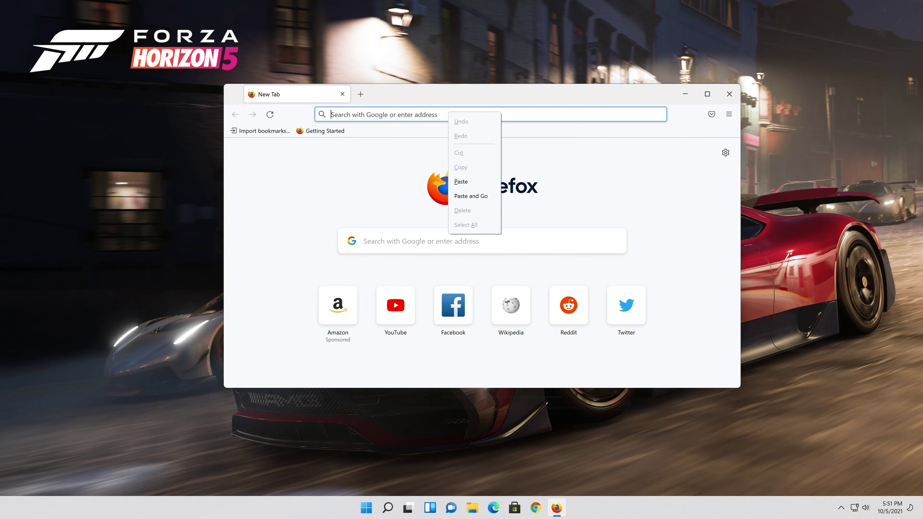
pyautogui.click(470, 196)
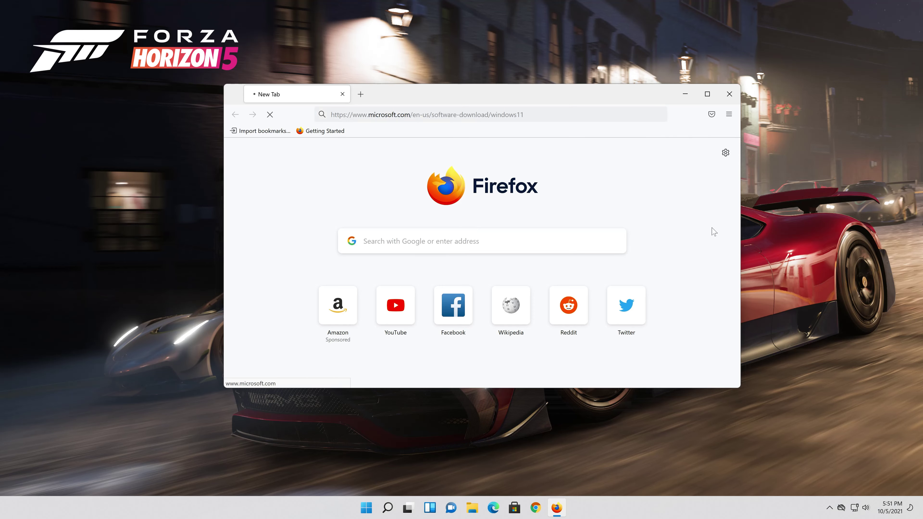
# Download and save MediaCreationToolW11.exe from the Create Windows 11 Installation Media section, and close the browser
pyautogui.scroll(-10, 703, 238)
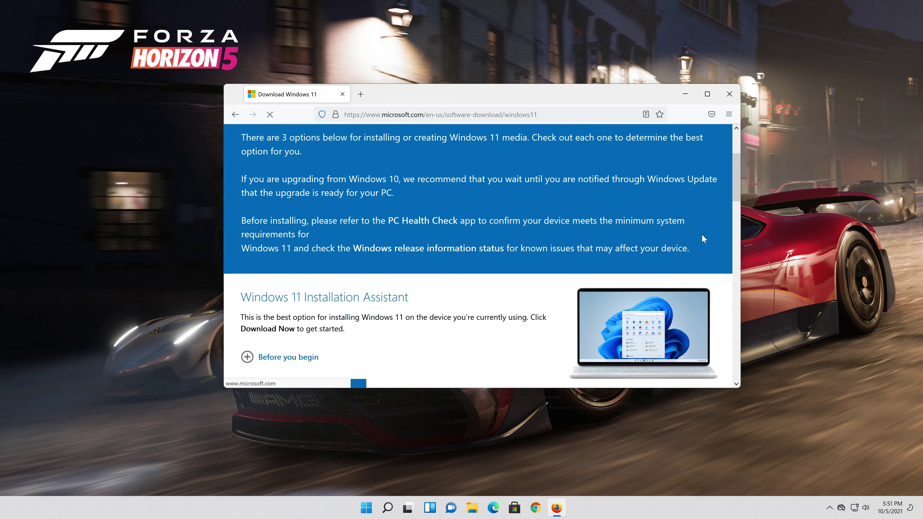
pyautogui.scroll(3, 703, 239)
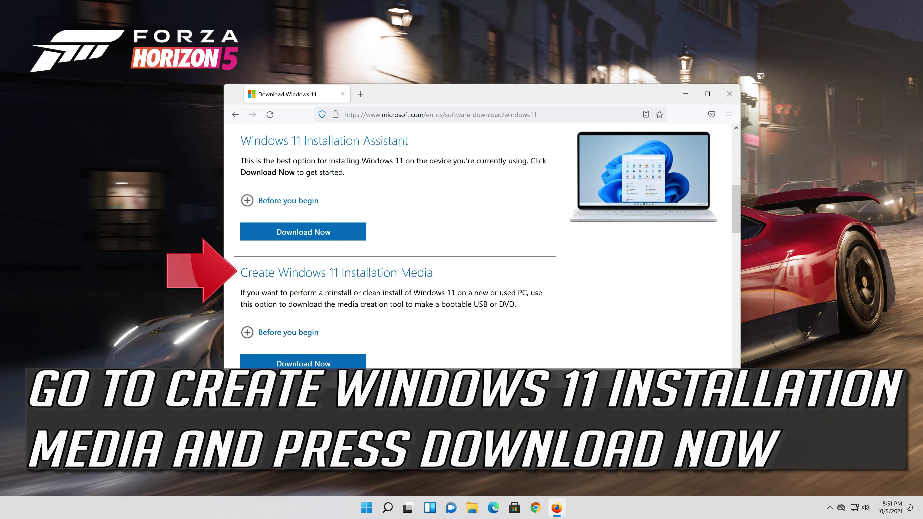
pyautogui.click(326, 363)
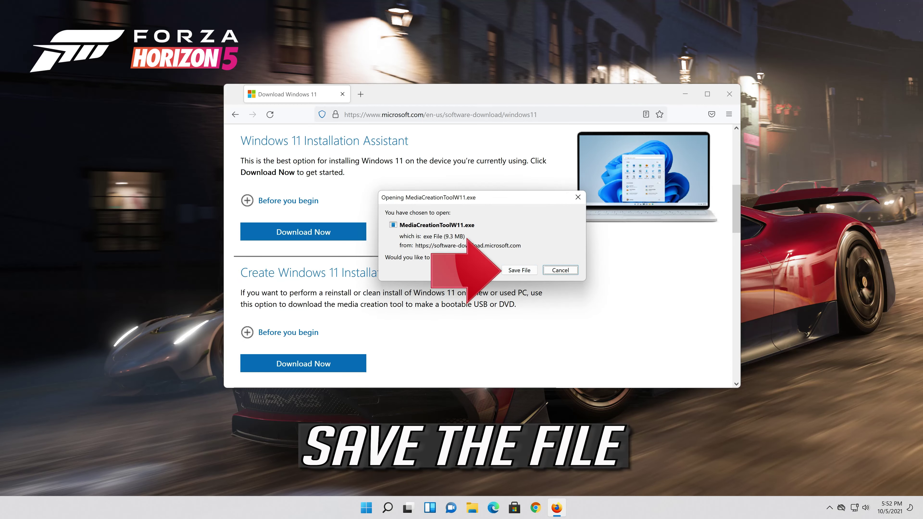
pyautogui.click(518, 273)
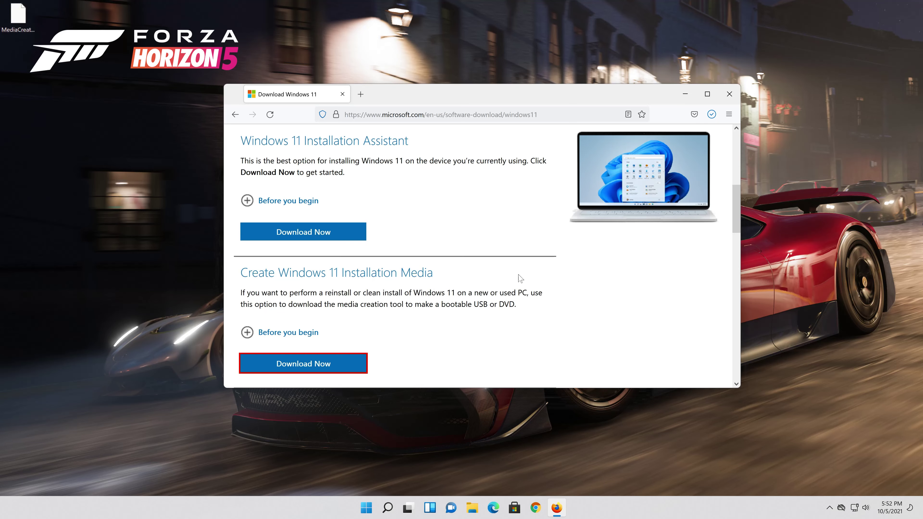
pyautogui.click(729, 96)
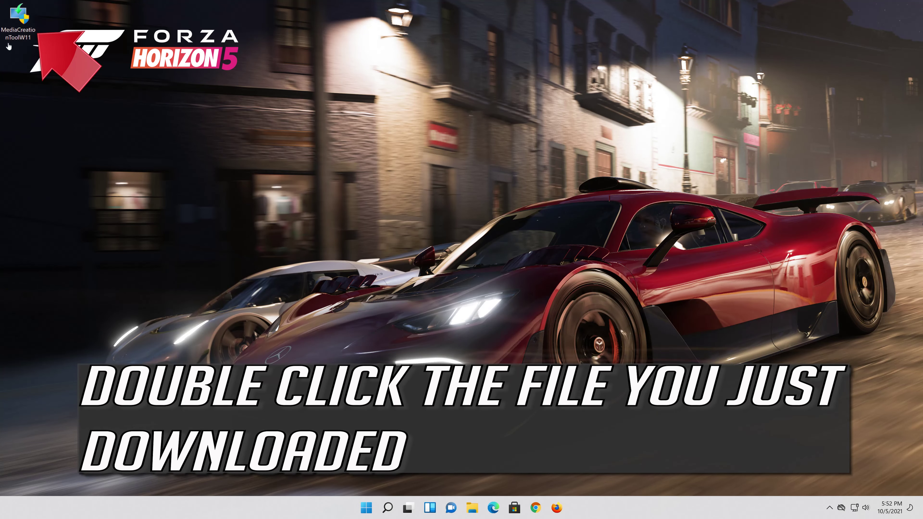
# Run the downloaded MediaCreationToolW11 file from the desktop with permission to make changes, and accept its license terms
pyautogui.doubleClick(25, 28)
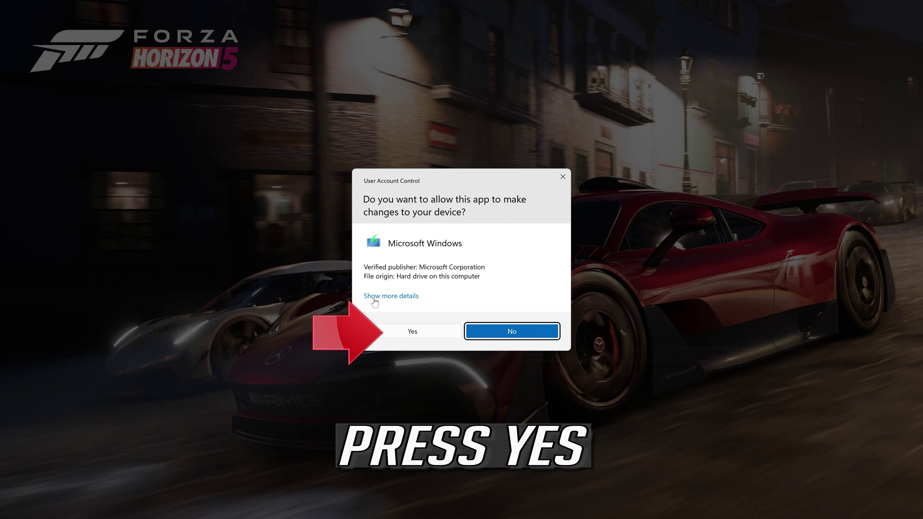
pyautogui.click(412, 332)
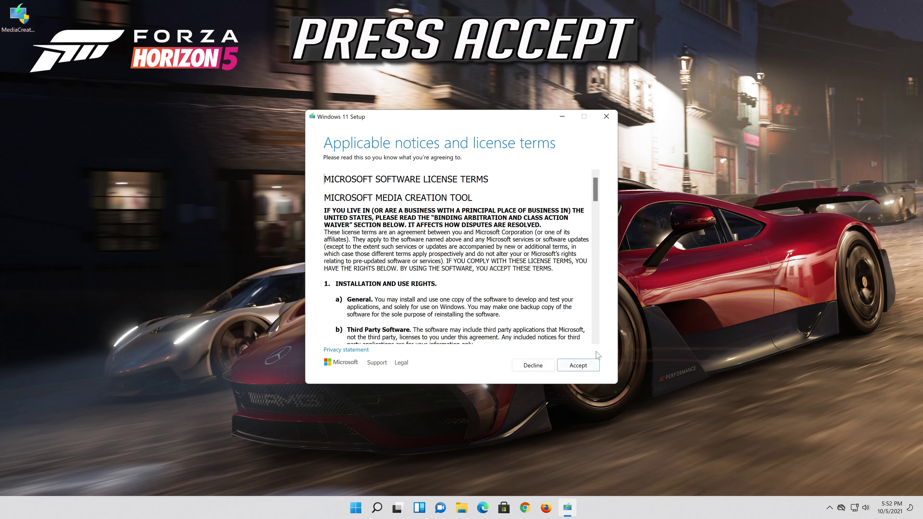
pyautogui.click(587, 369)
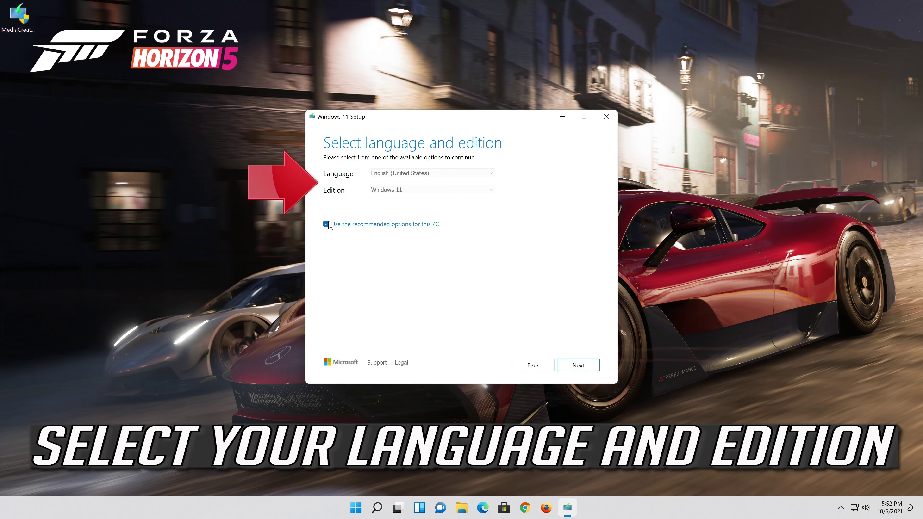
# Review the language and edition choices, keep the recommended options for this PC enabled, and continue to the media selection
pyautogui.click(327, 224)
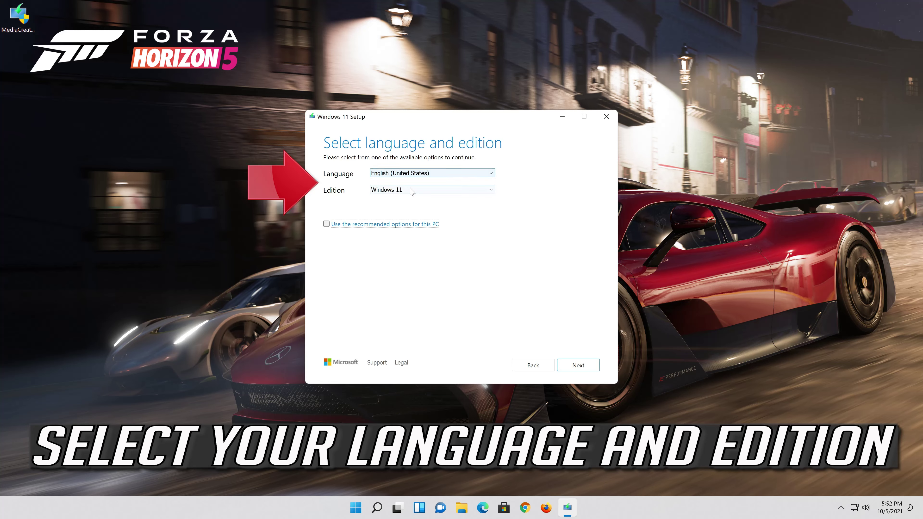
pyautogui.click(326, 224)
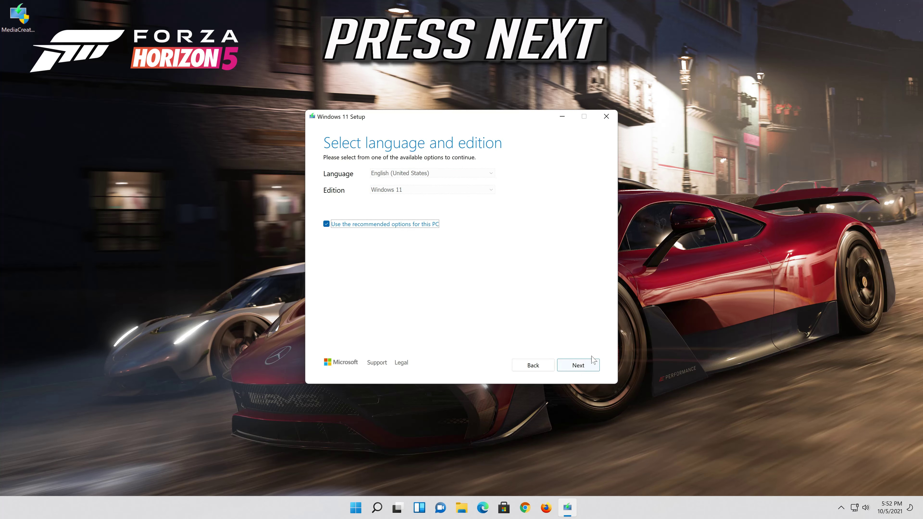
pyautogui.click(578, 365)
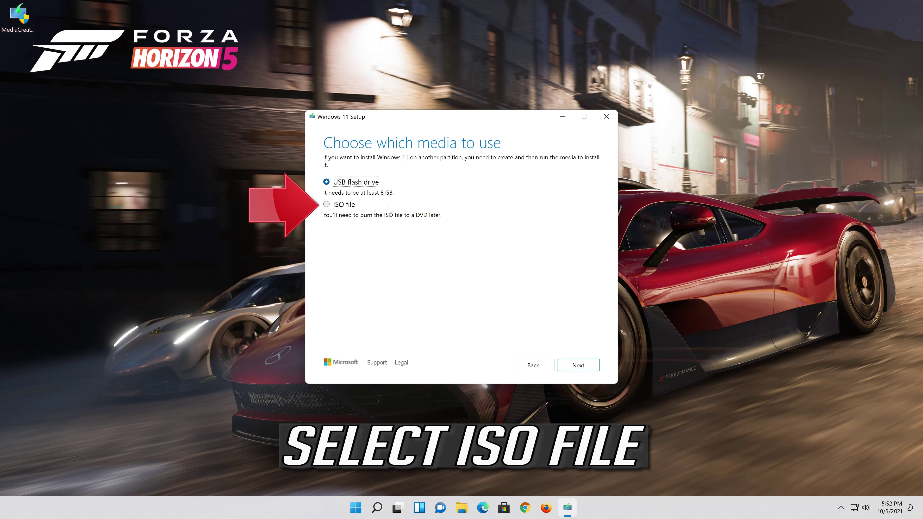
# Choose ISO file as the media, save it to the Desktop as Windows 11, and finish the media creation setup
pyautogui.click(327, 205)
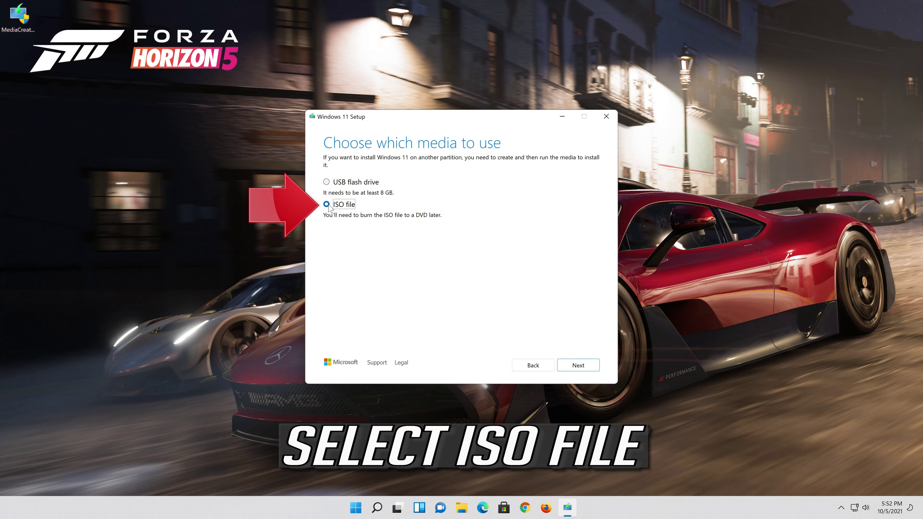
pyautogui.click(587, 370)
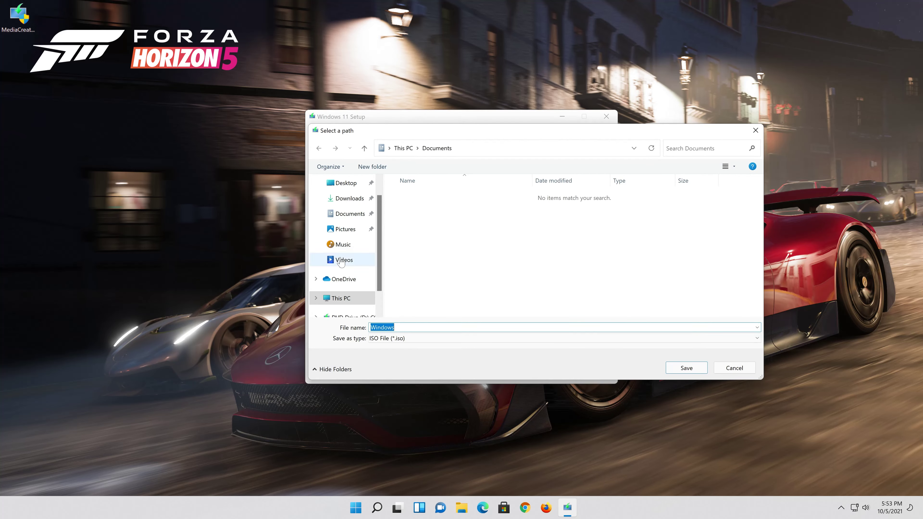
pyautogui.click(356, 185)
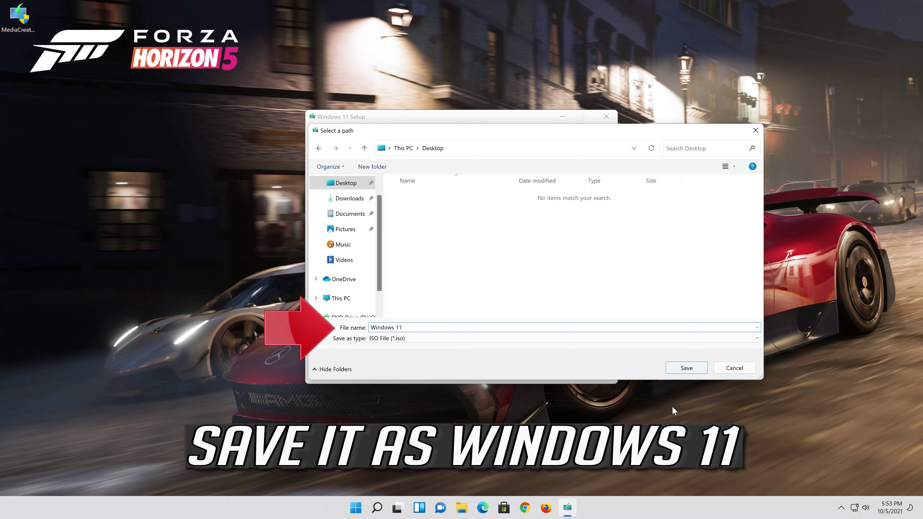
pyautogui.click(694, 373)
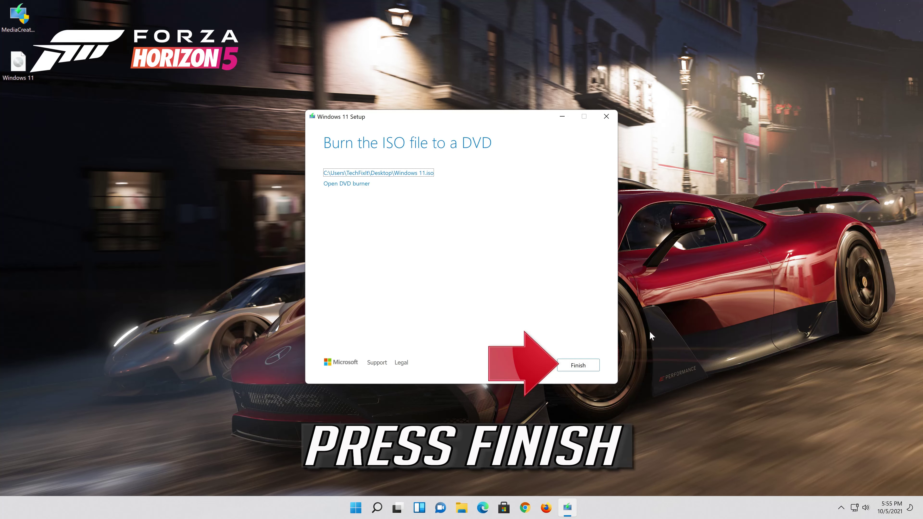
pyautogui.click(578, 365)
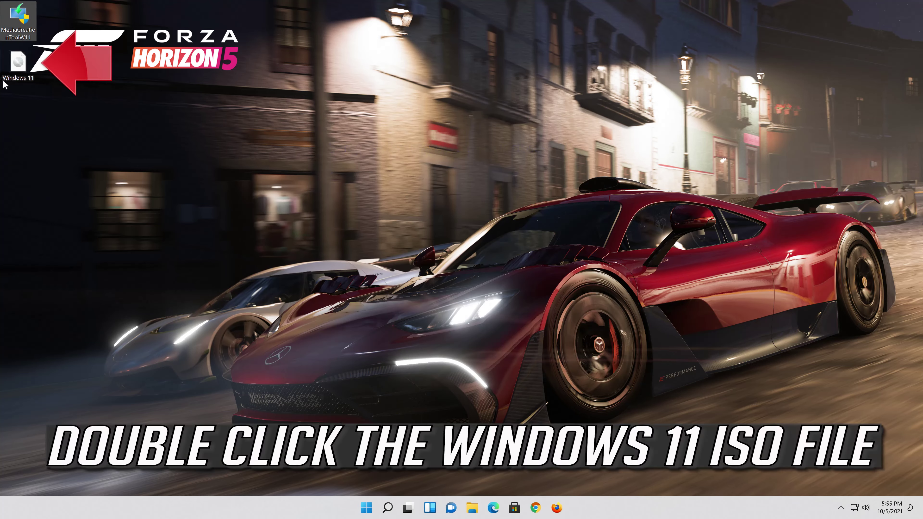
# Mount the Windows 11 ISO from the desktop, run its setup application with permission to make changes, and close the drive's folder window
pyautogui.doubleClick(22, 70)
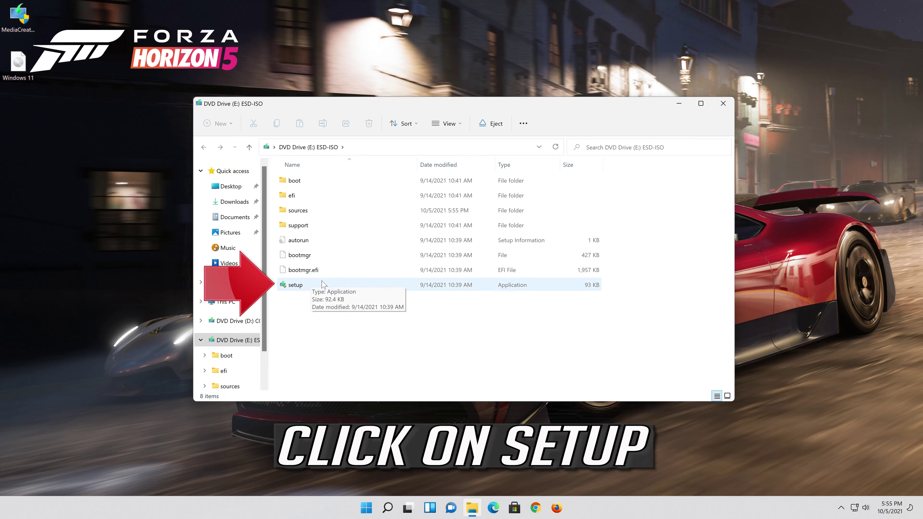
pyautogui.click(324, 285)
pyautogui.doubleClick(324, 285)
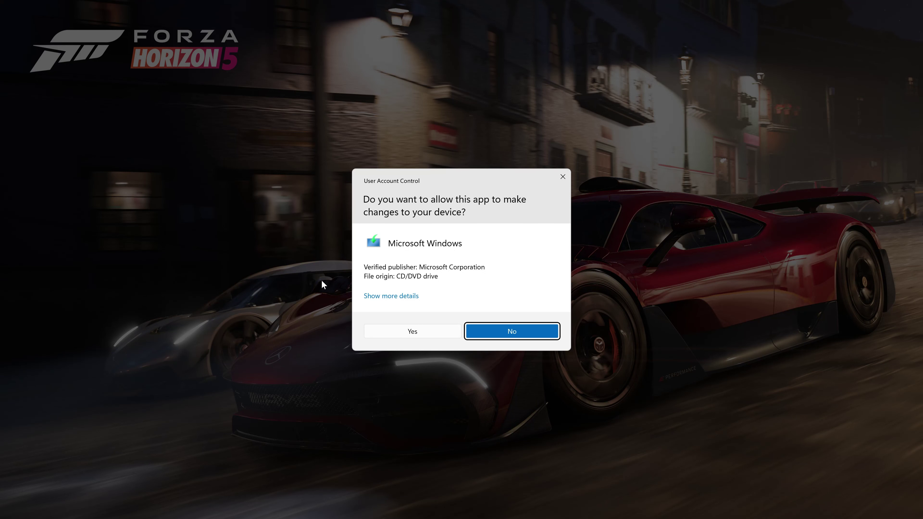
pyautogui.click(418, 333)
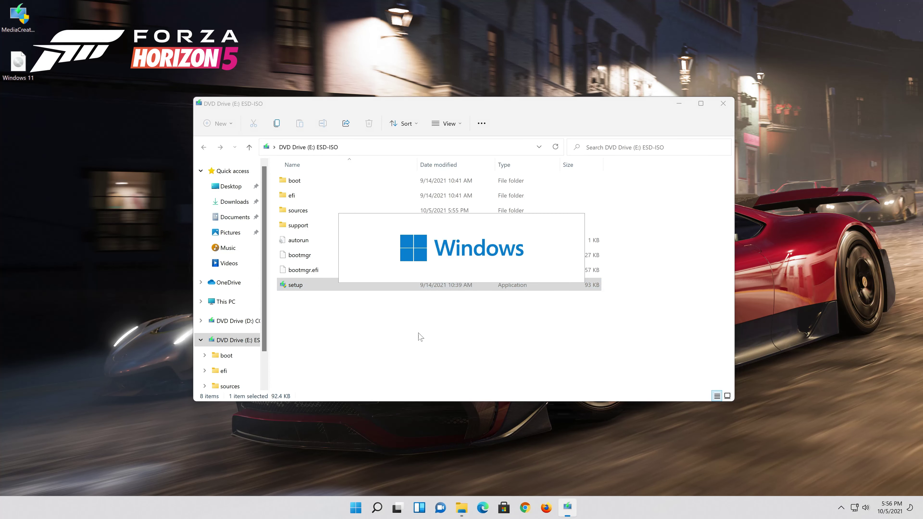
pyautogui.click(721, 105)
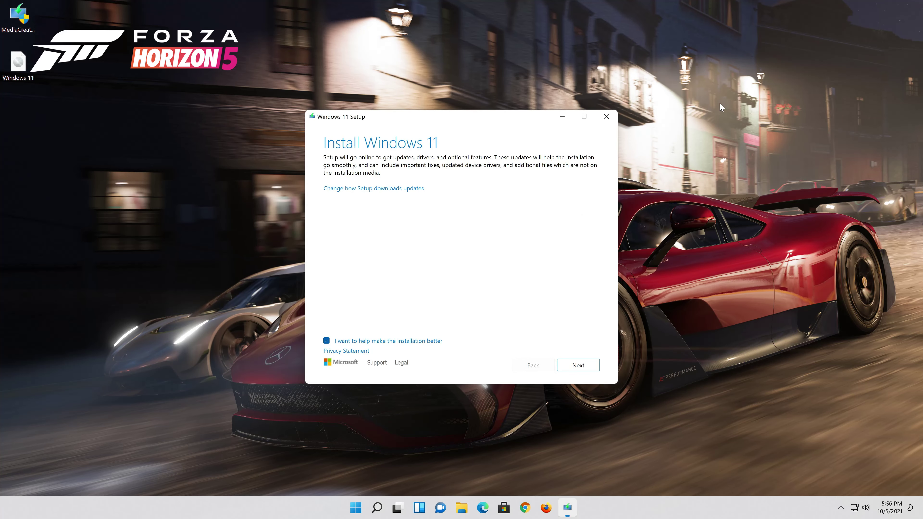
# Accept the Windows 11 Setup license terms and confirm Keep personal files and apps as what to keep
pyautogui.click(587, 369)
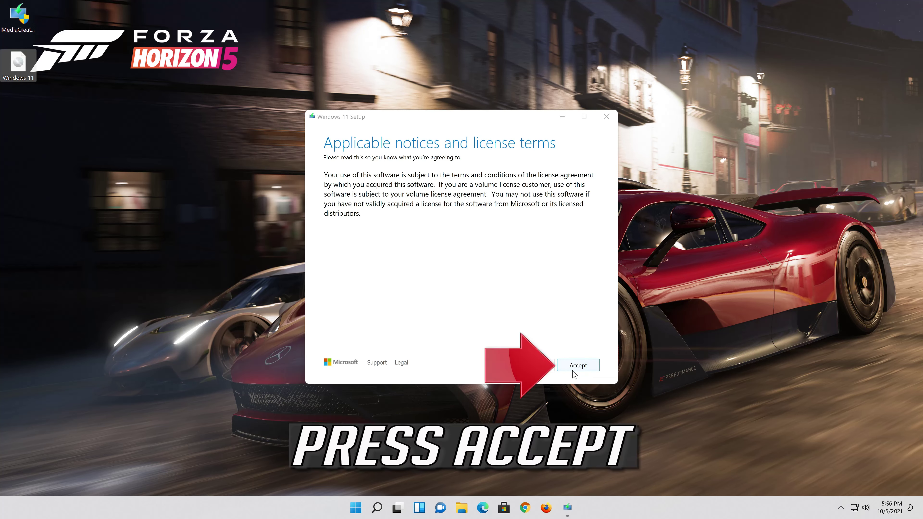
pyautogui.click(577, 365)
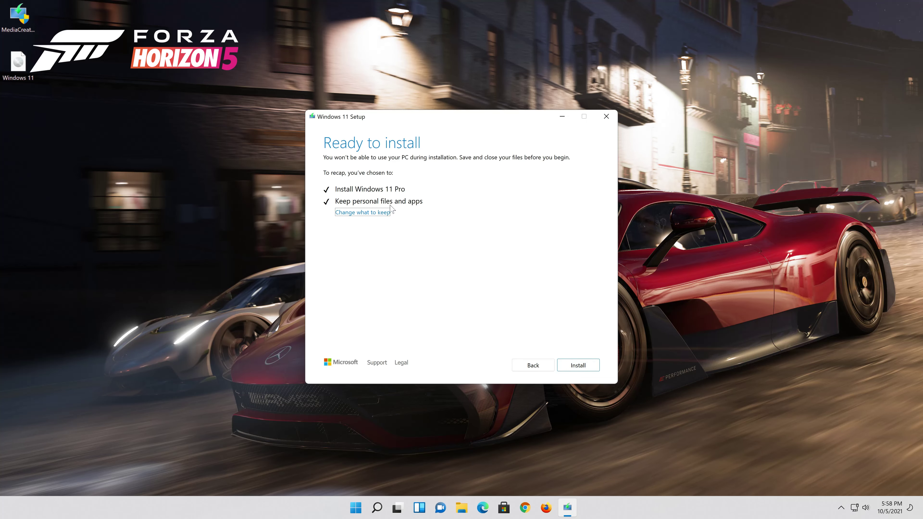
pyautogui.click(378, 213)
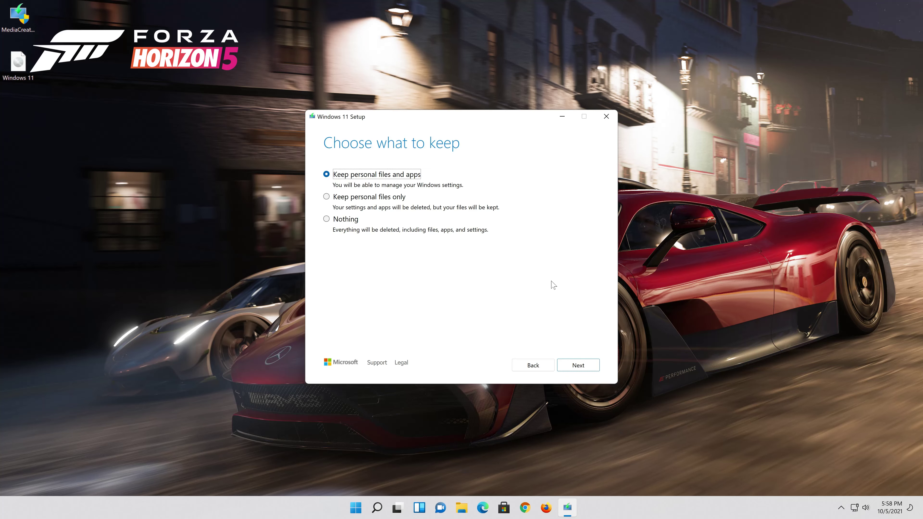
pyautogui.click(585, 367)
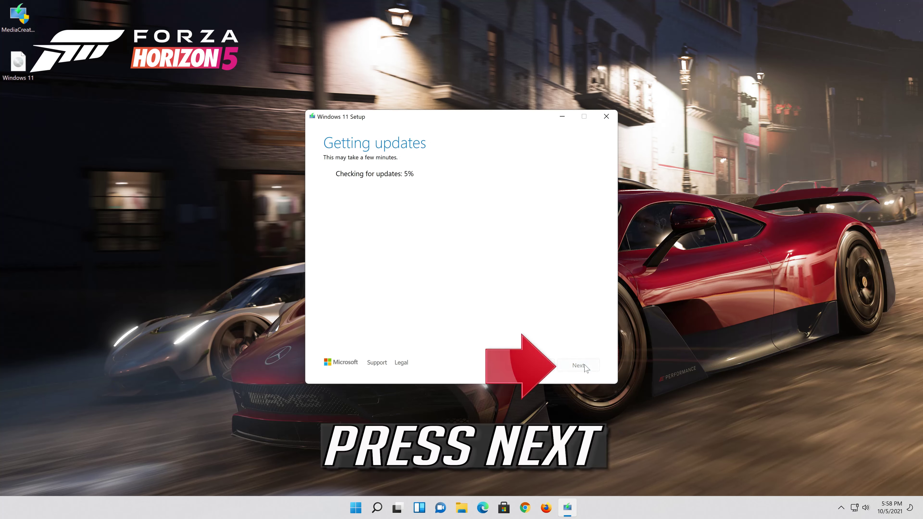